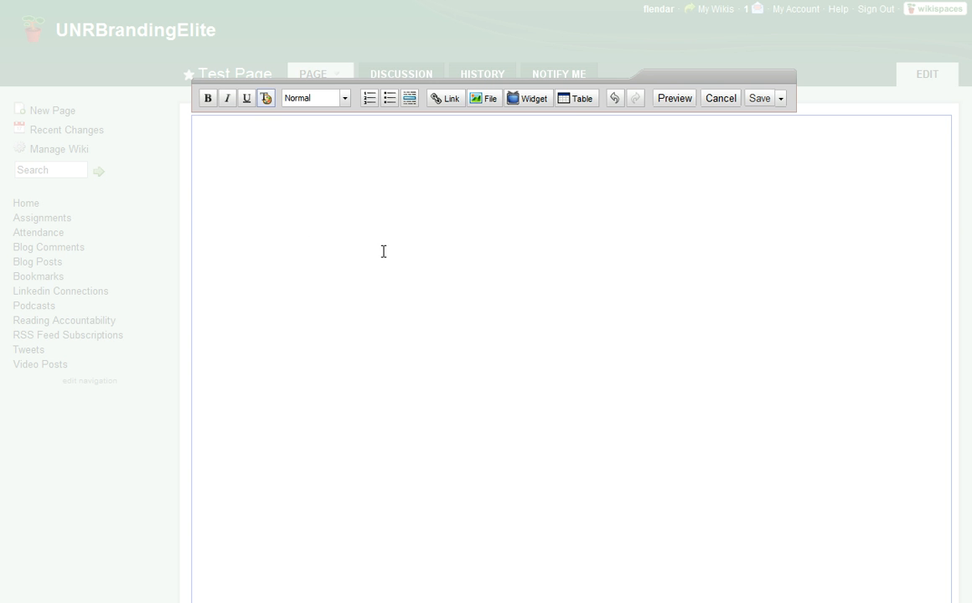
Step: Insert a table with 4 columns and 4 rows on the empty page
click(577, 106)
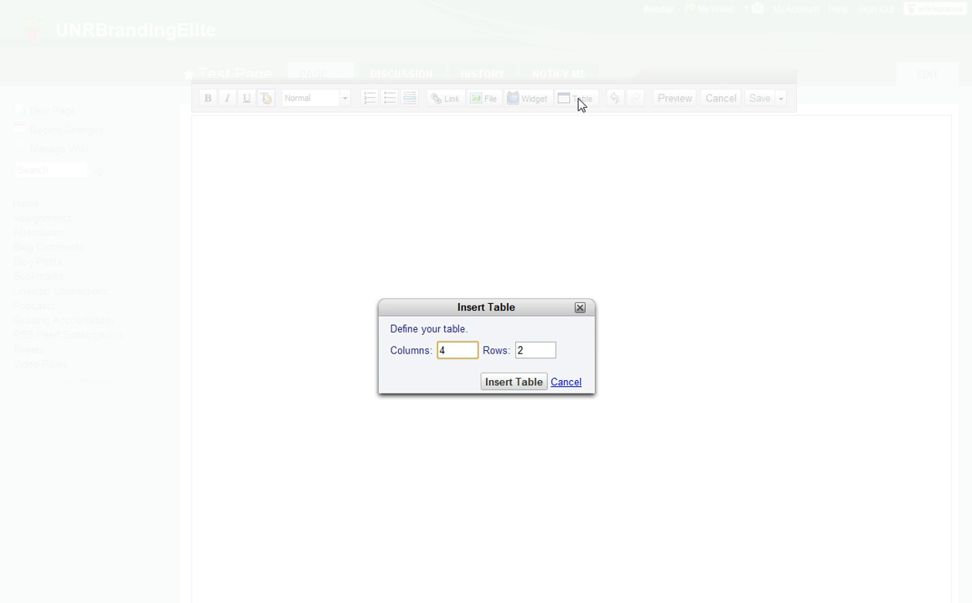
double_click(454, 347)
click(538, 351)
click(537, 384)
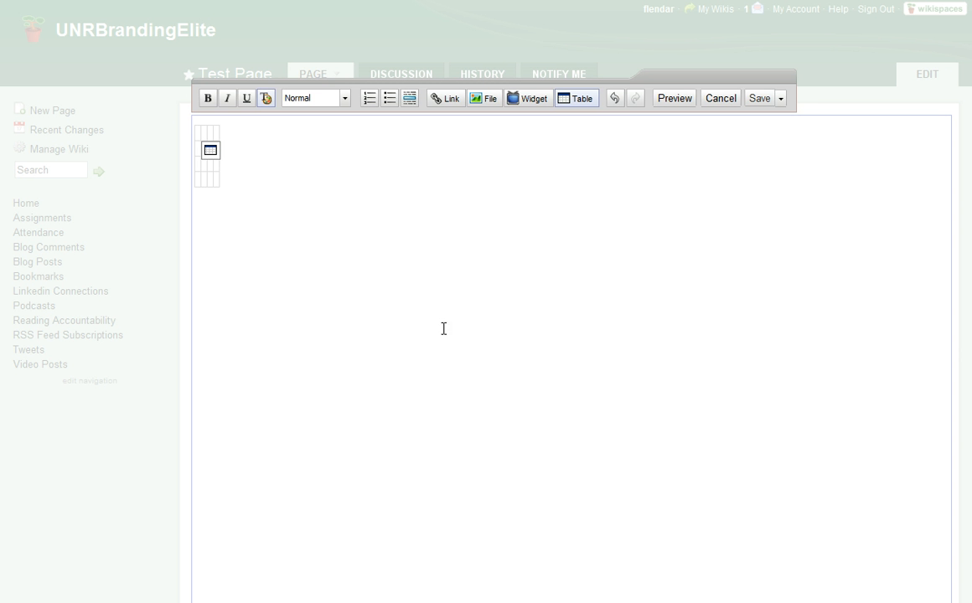
Step: Enter "And you'll notice that when I type it looks horrible." in the table's first cell
click(196, 134)
text(And you notice )
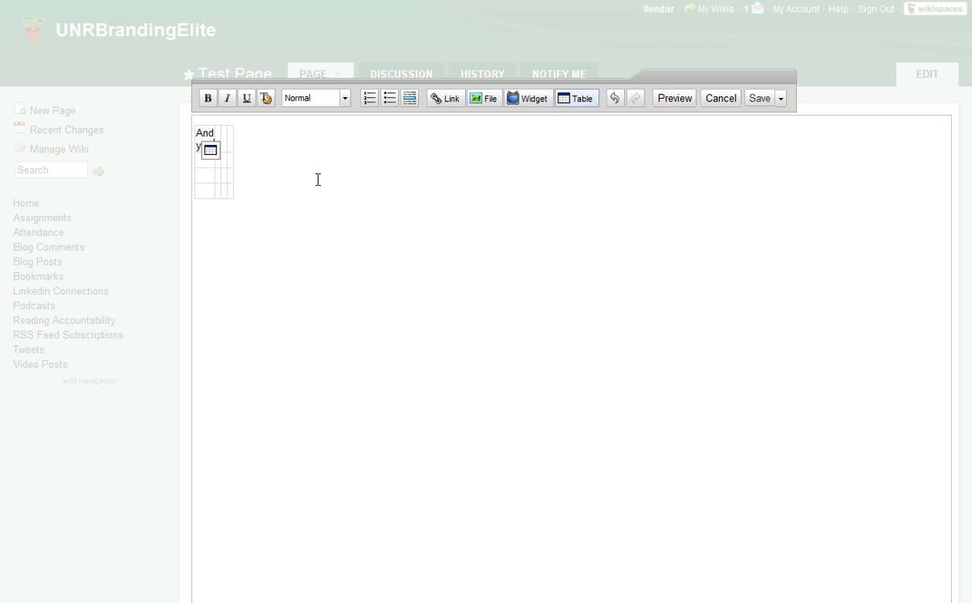
text(that )
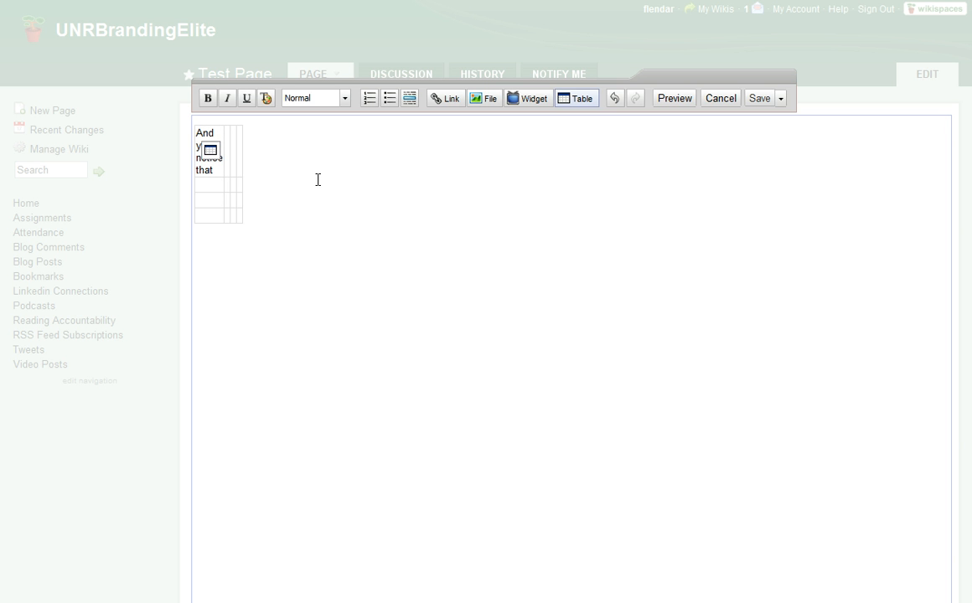
text(when I type )
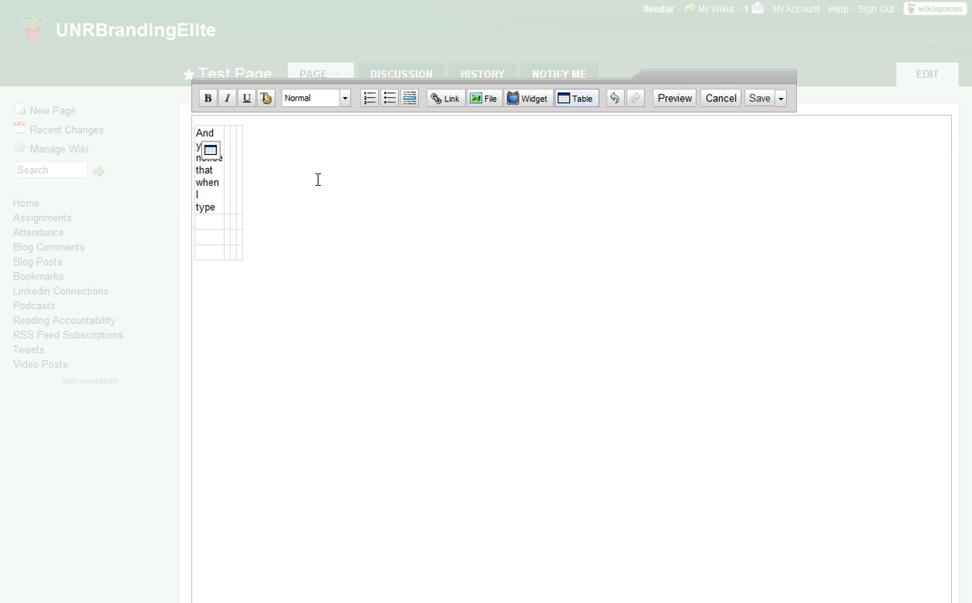
text(it looks horribel)
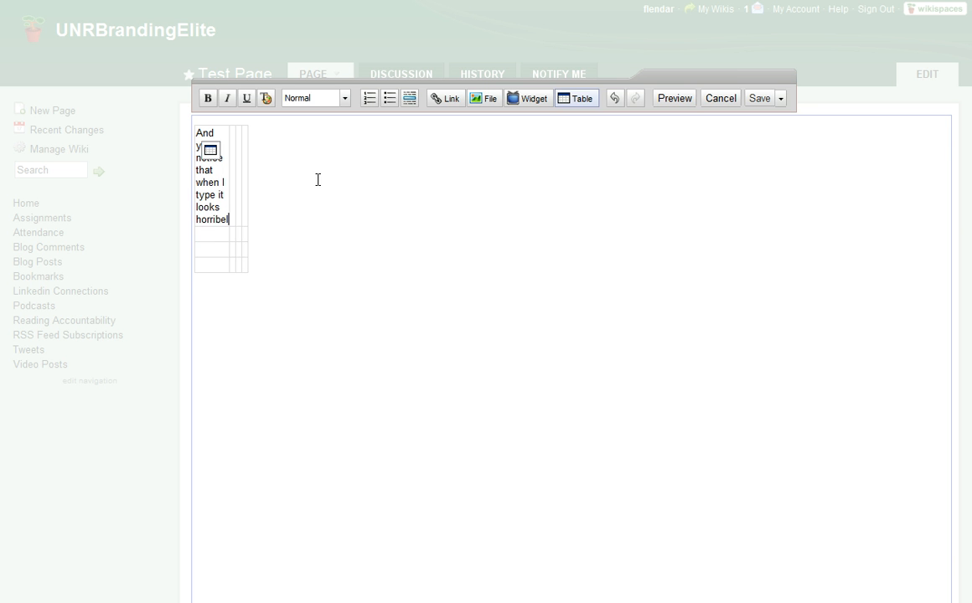
key(BackSpace)
key(BackSpace)
text(le.)
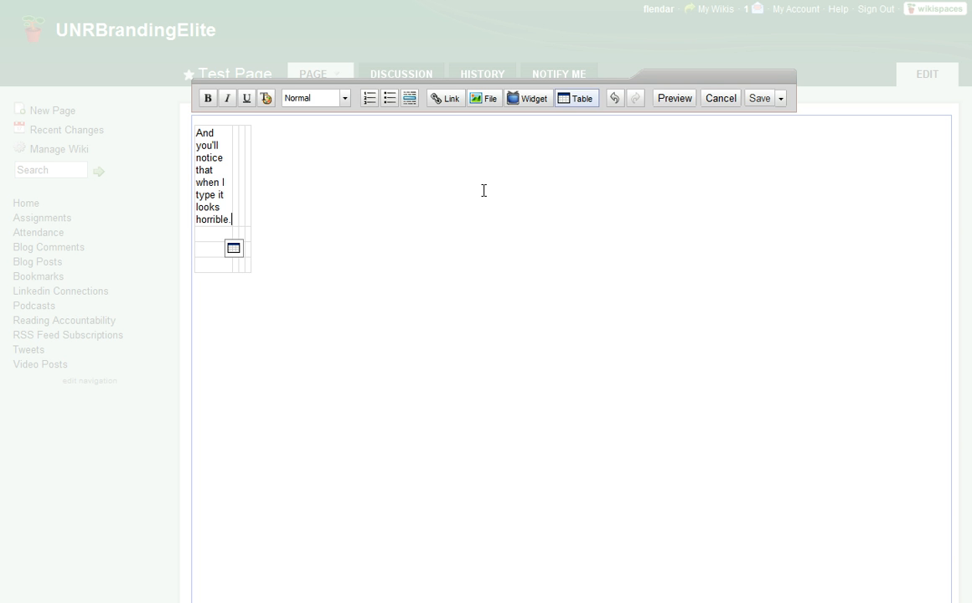
Step: Upload BA780OutlineF101.doc from the Downloads folder to the wiki's files
click(483, 107)
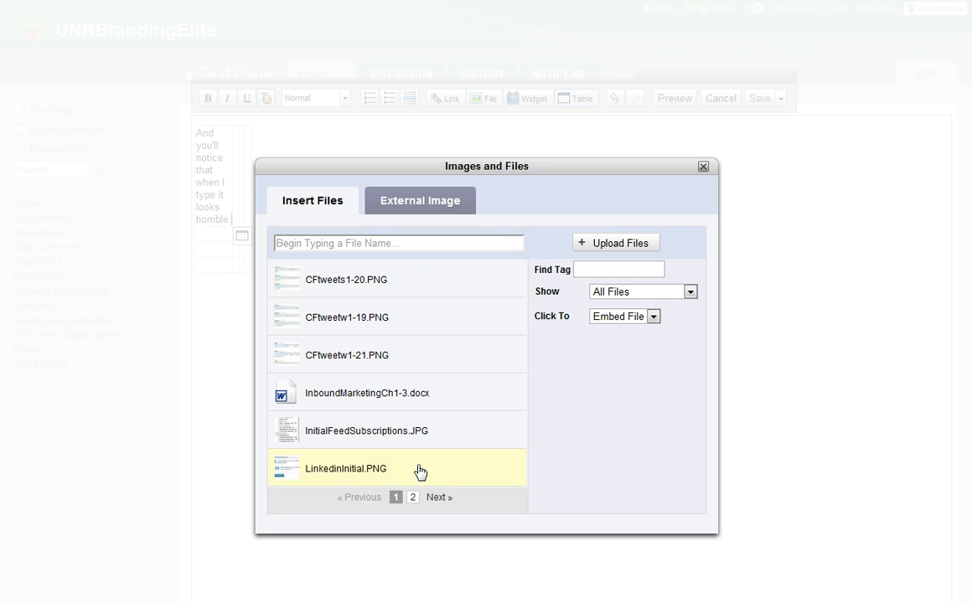
click(629, 245)
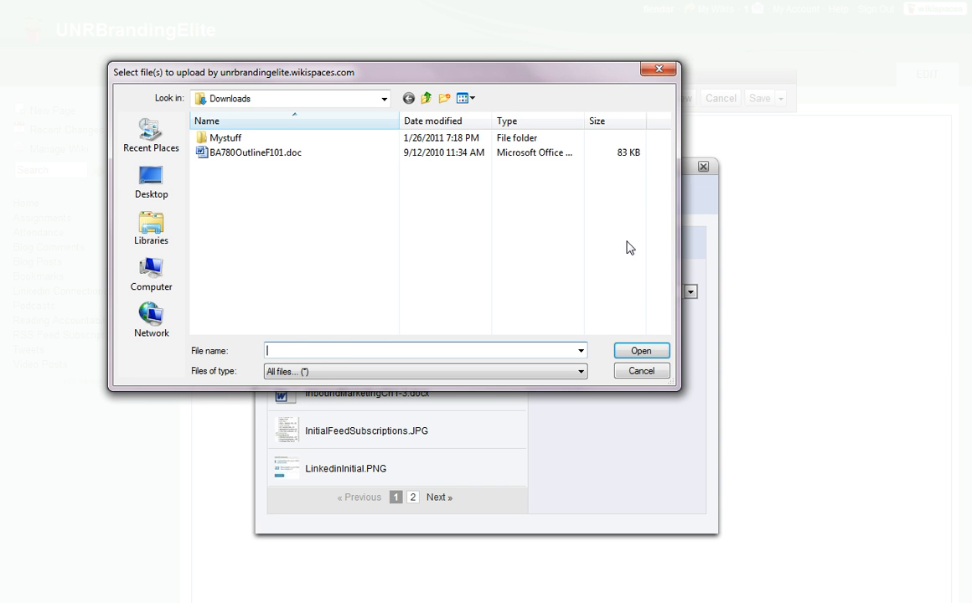
click(261, 154)
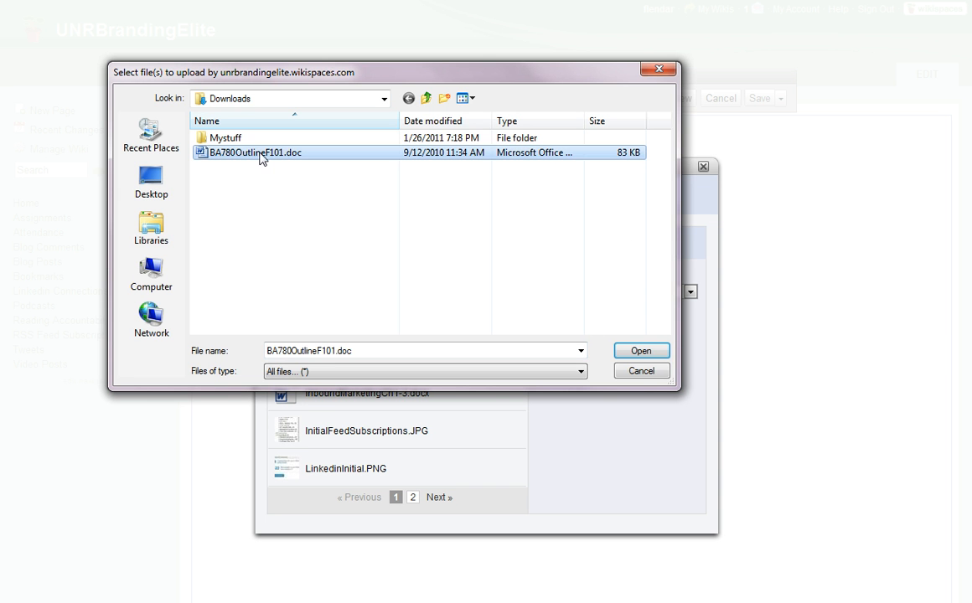
click(624, 351)
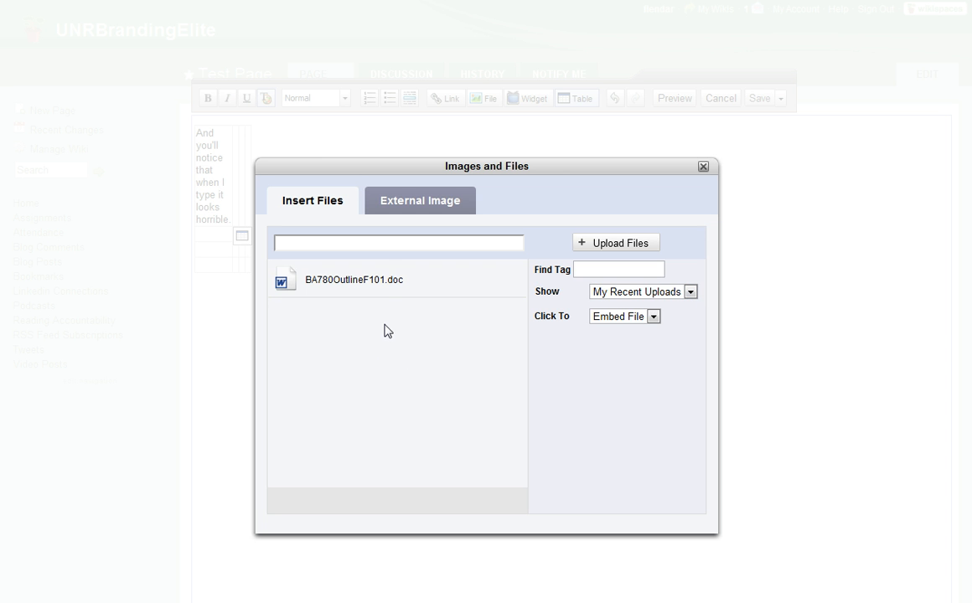
Step: View the wiki's file list filtered by All Files and by My Recent Uploads
click(682, 292)
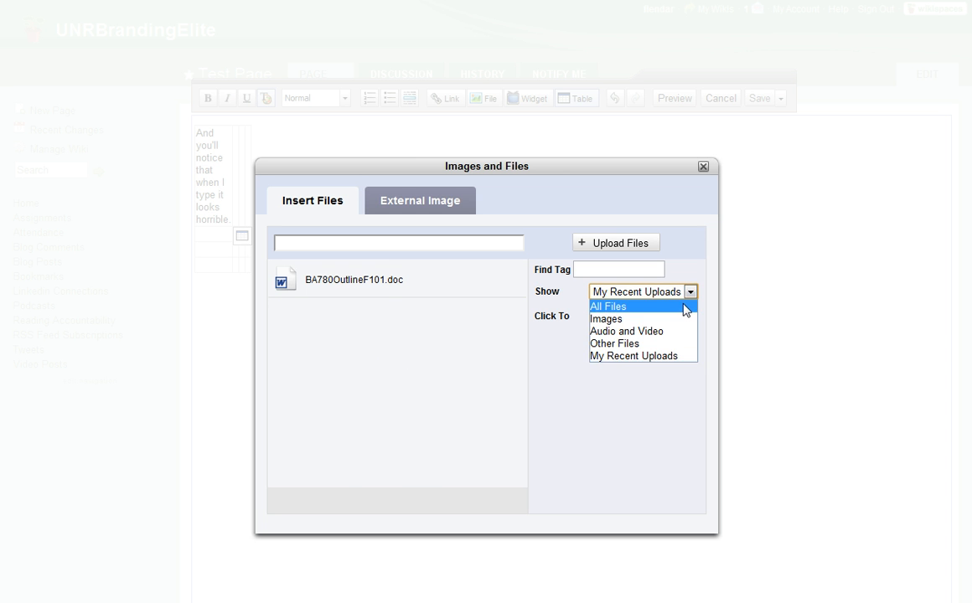
click(686, 307)
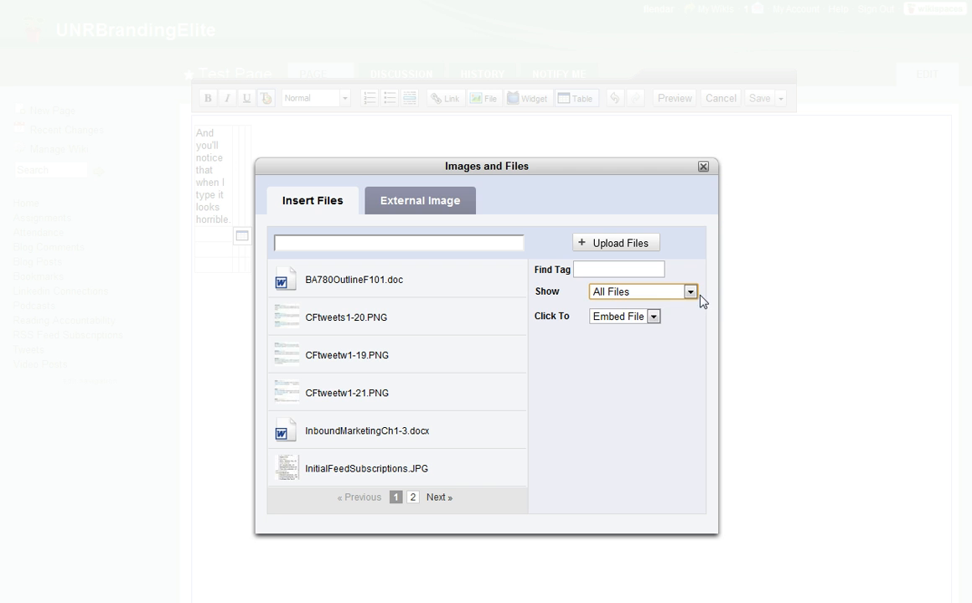
click(690, 291)
click(685, 366)
click(690, 291)
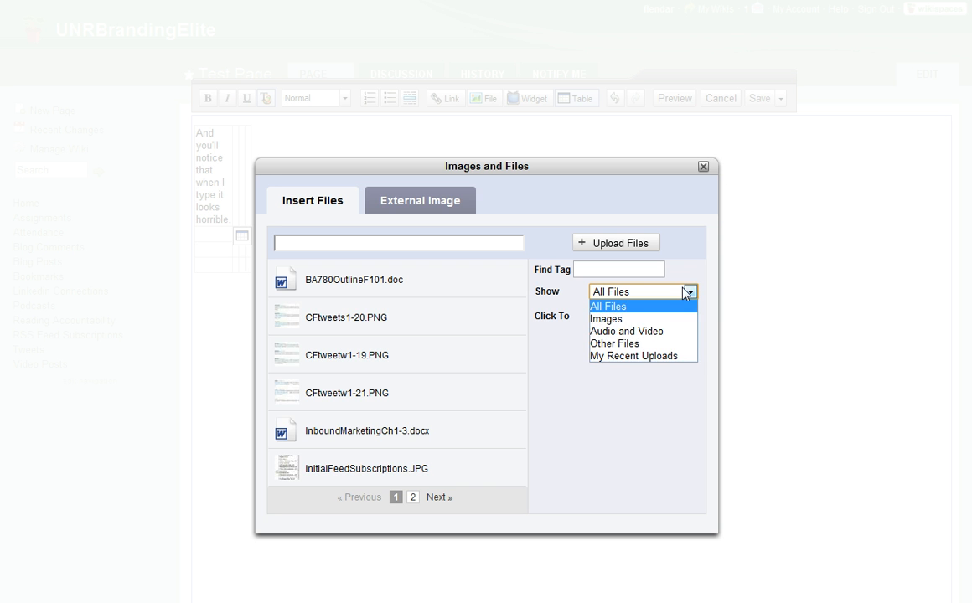
click(670, 359)
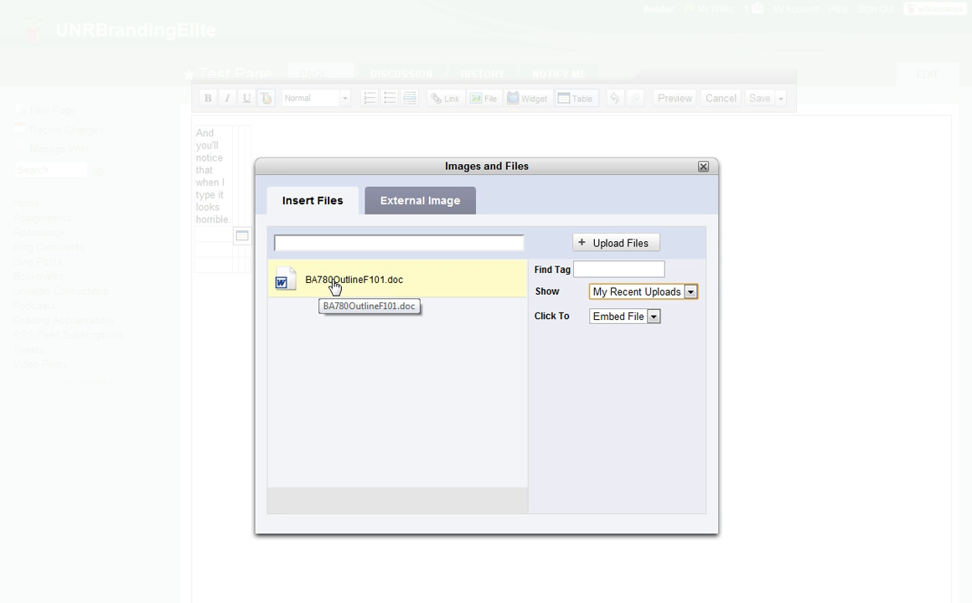
Step: Embed BA780OutlineF101.doc in the table's first cell and move it to the second cell of the first row
click(392, 284)
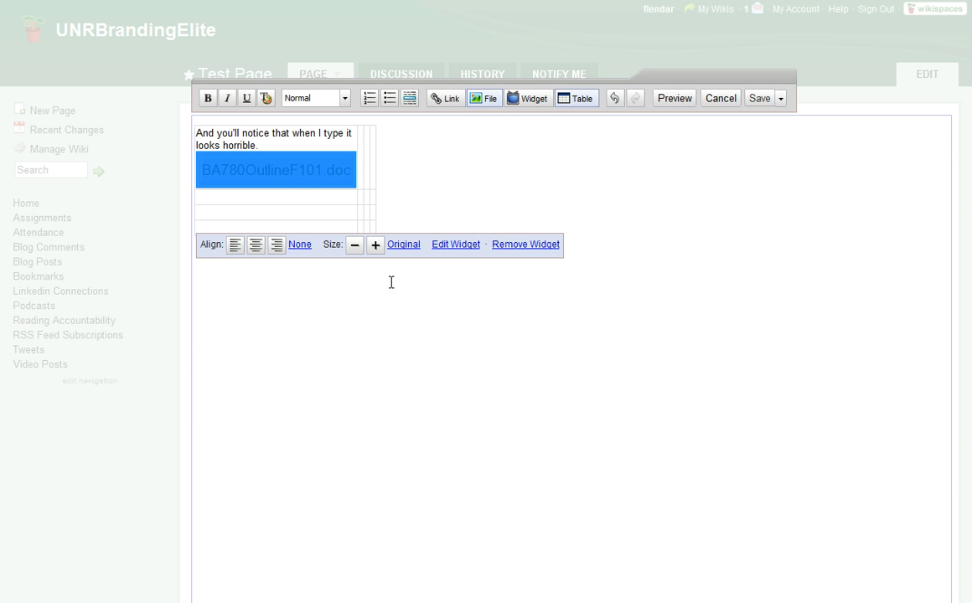
click(465, 181)
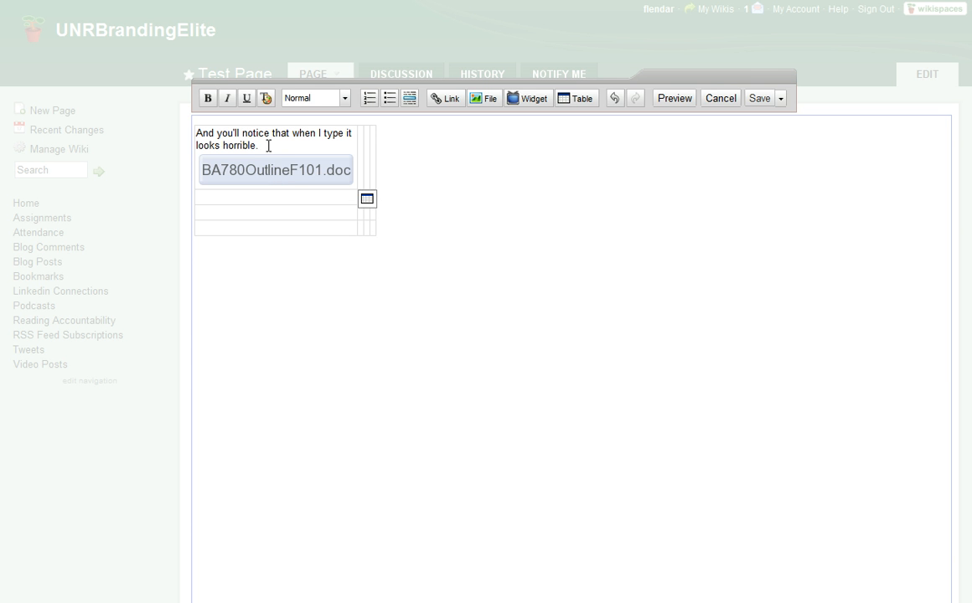
click(269, 176)
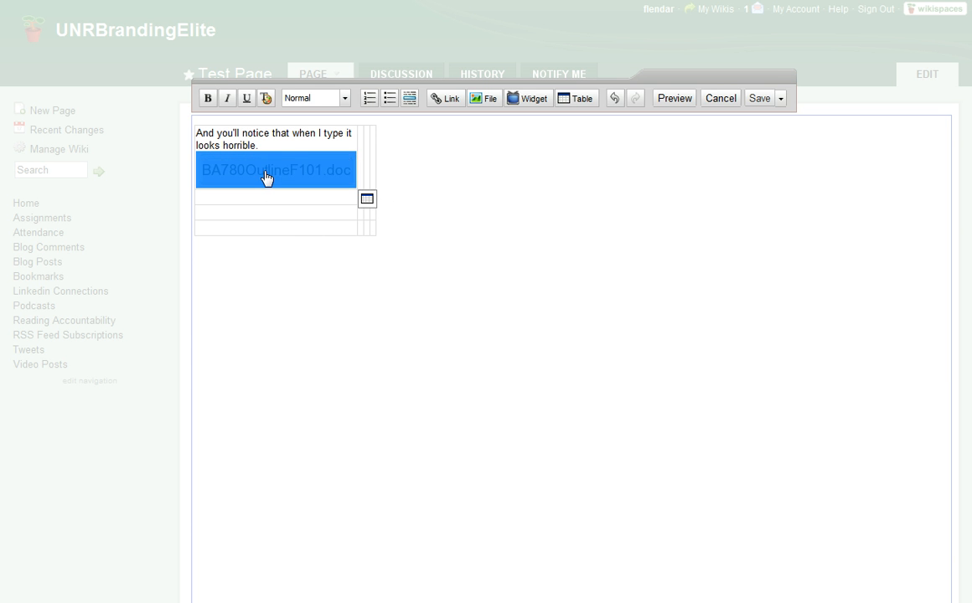
drag(266, 178, 364, 169)
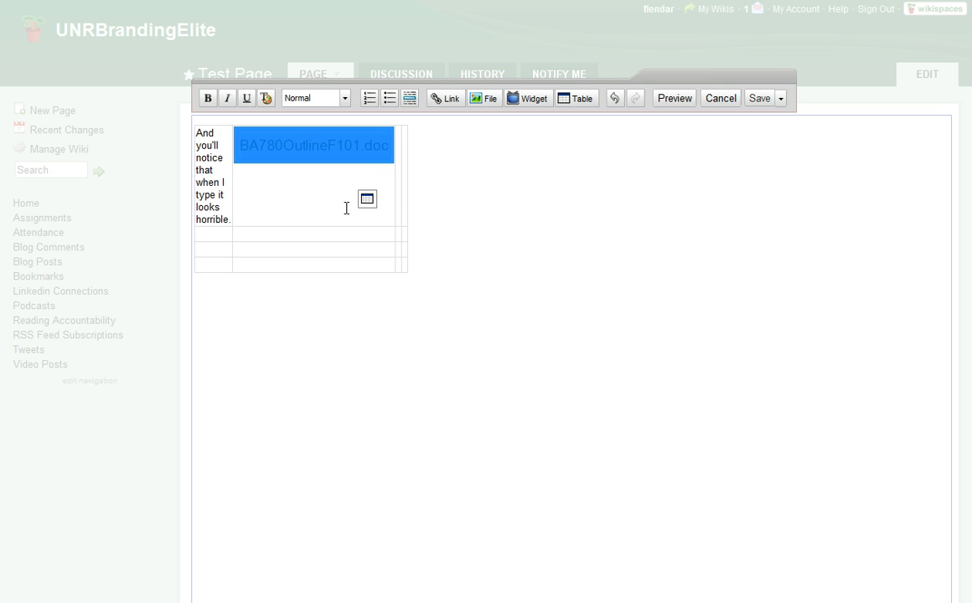
click(310, 210)
click(529, 431)
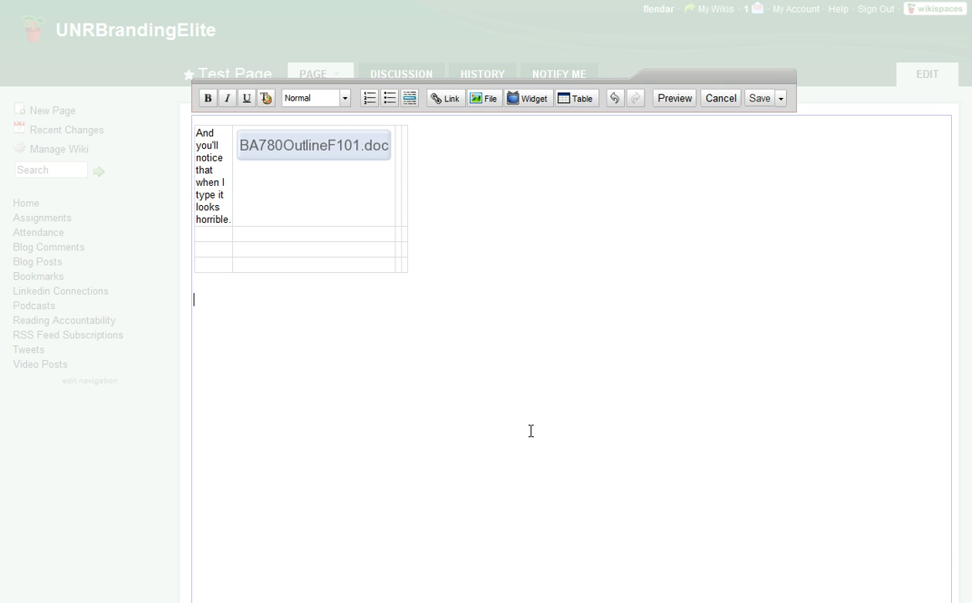
Step: Replace the embedded document with an RSS Feed widget that uses the suggested personal blog address with /feed appended
click(328, 161)
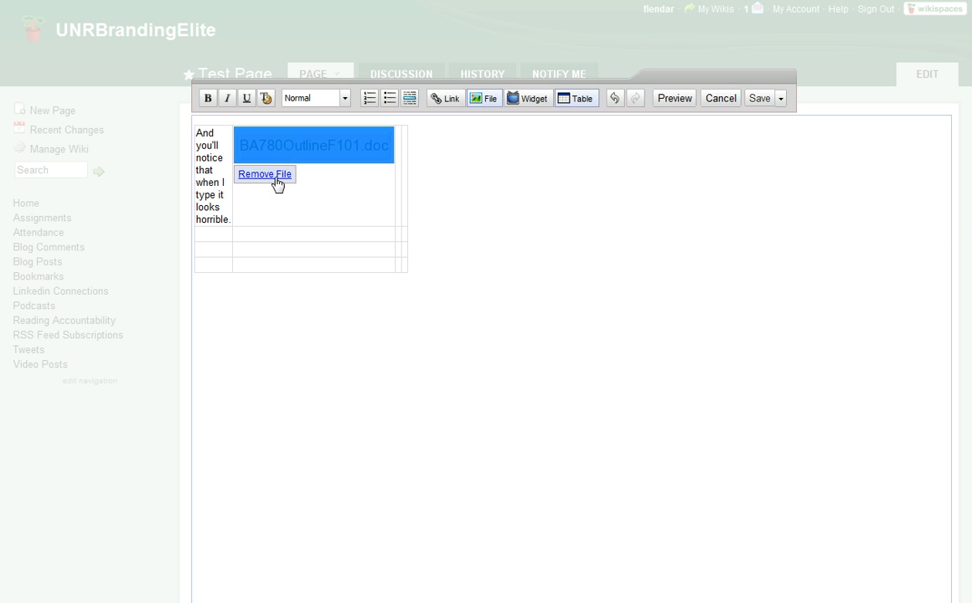
click(482, 197)
click(336, 156)
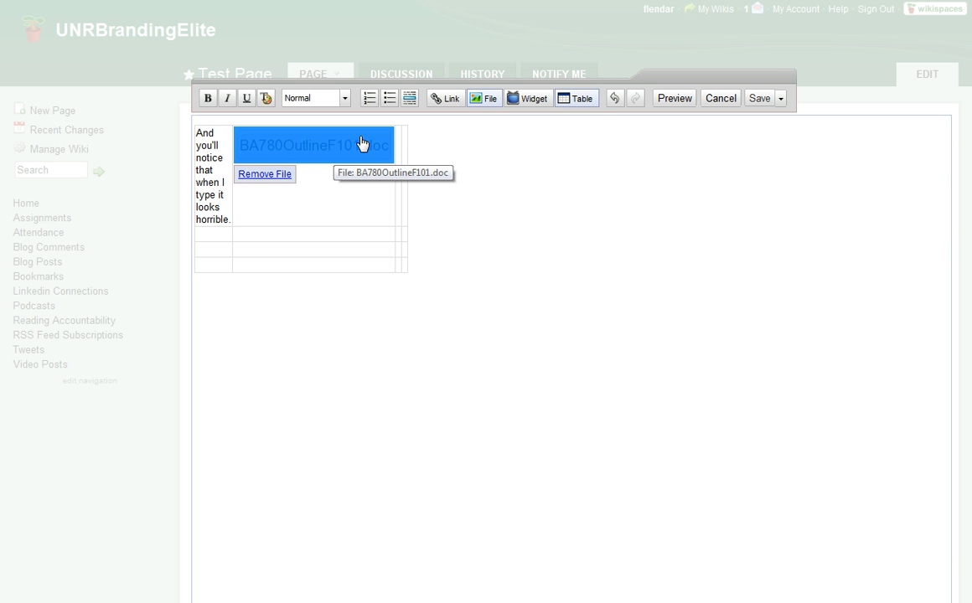
click(537, 107)
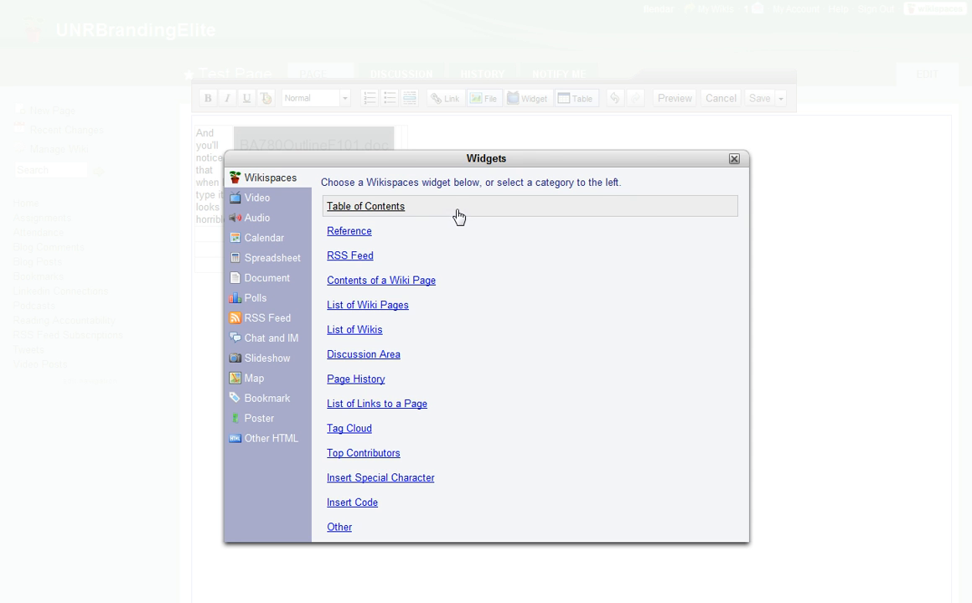
click(358, 263)
click(540, 281)
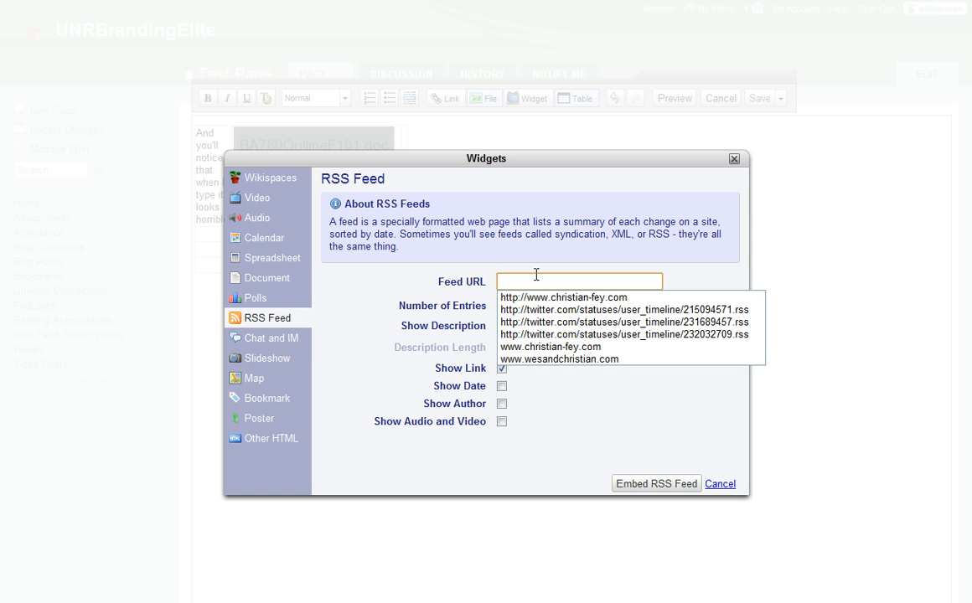
click(563, 297)
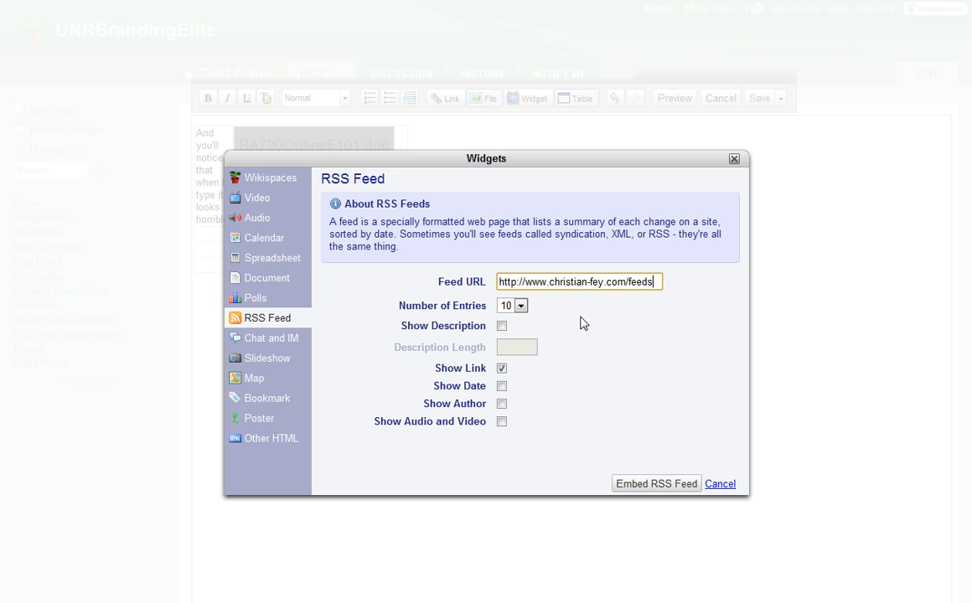
key(BackSpace)
click(650, 481)
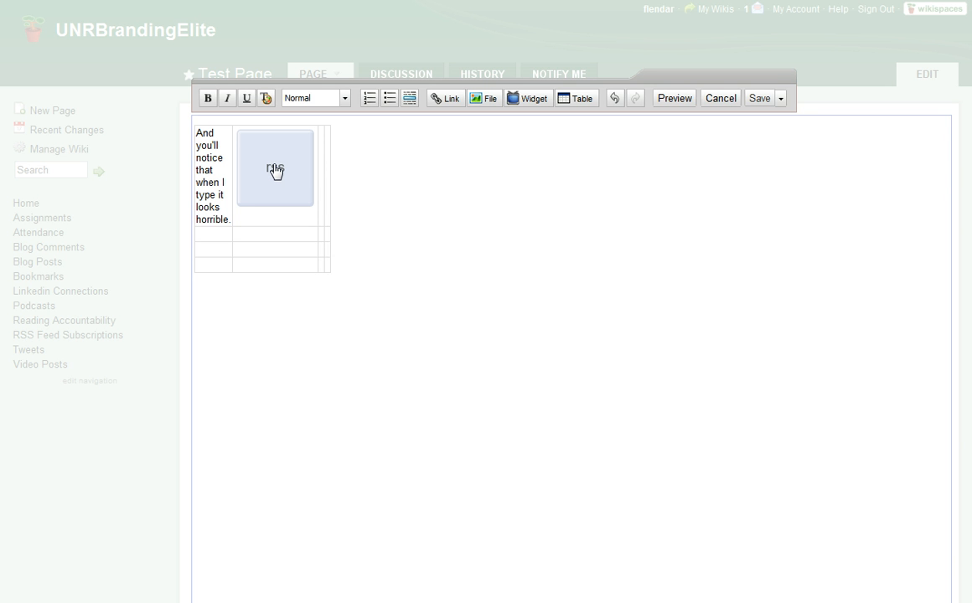
Step: Move the RSS widget to the second column's last row and add a numbered list with "List" and "me" in that column's first cell
drag(275, 173, 303, 270)
click(362, 325)
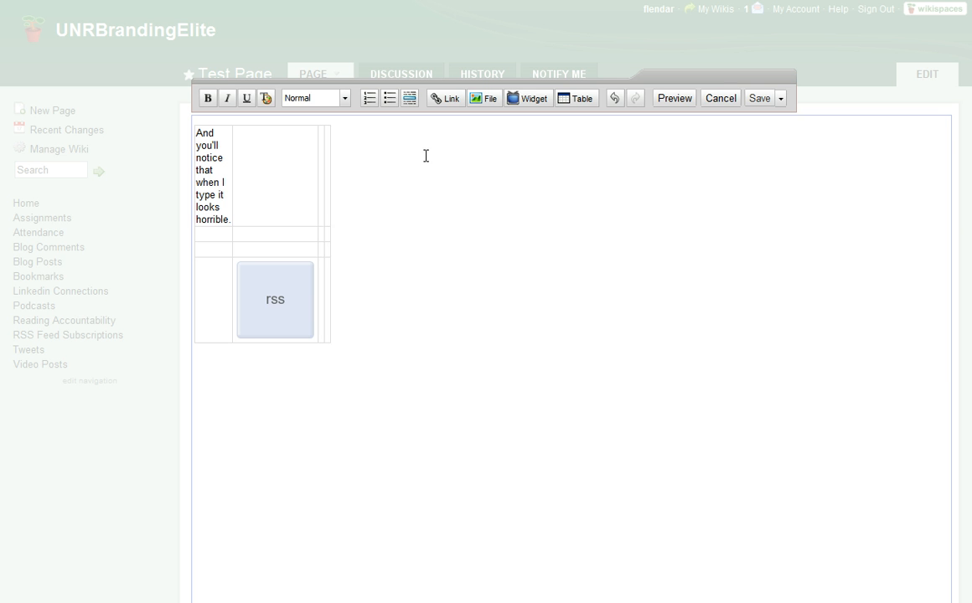
click(273, 145)
click(370, 98)
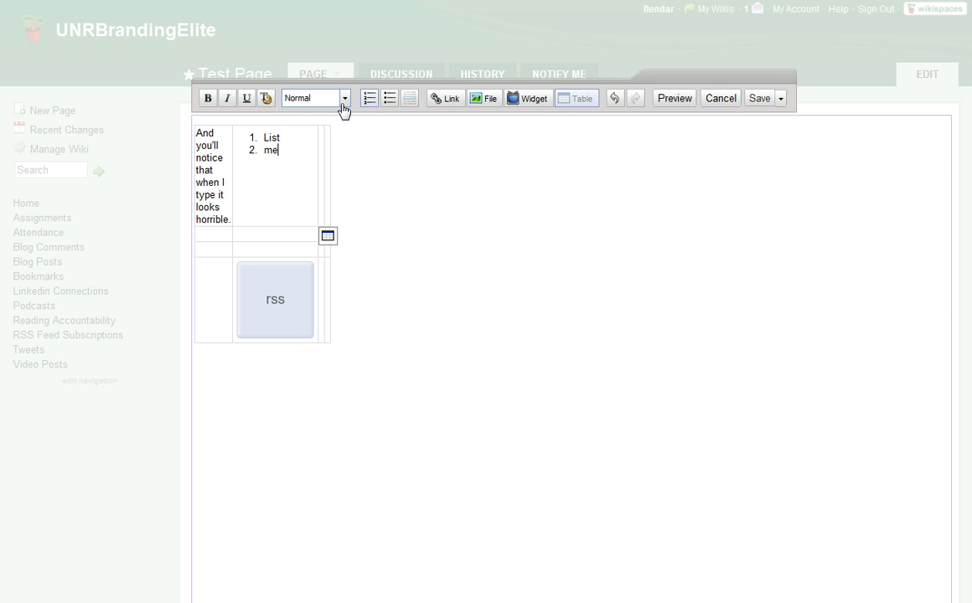
Step: Examine the basic and advanced Color and Style options, including the vertical position choices and CSS entry, without applying any style
click(266, 100)
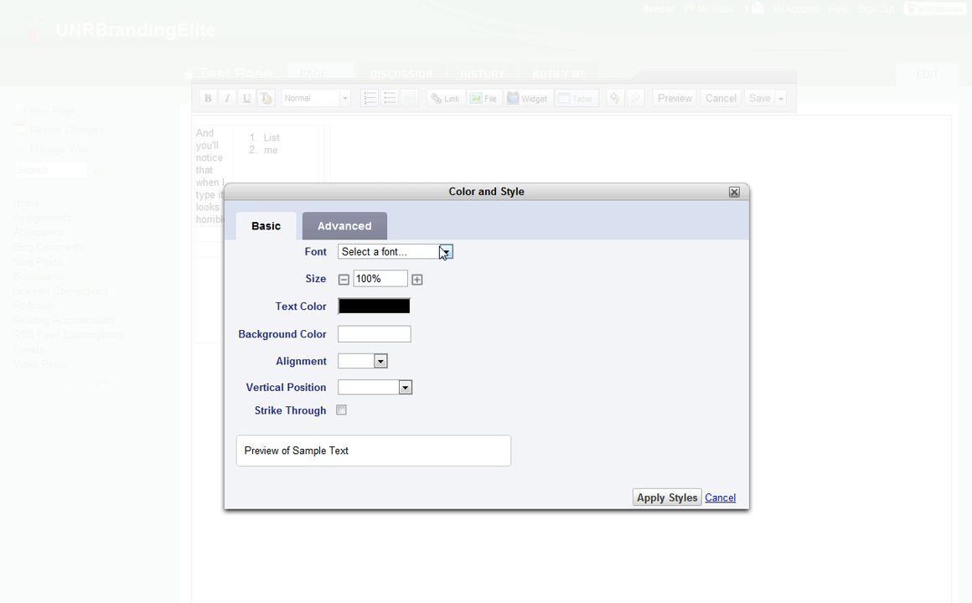
click(405, 387)
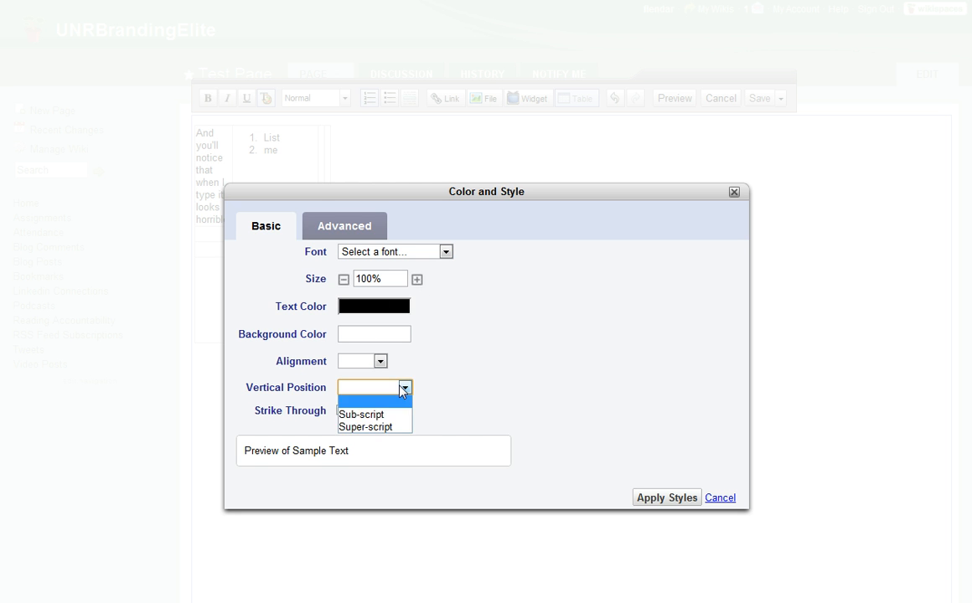
click(404, 387)
click(340, 230)
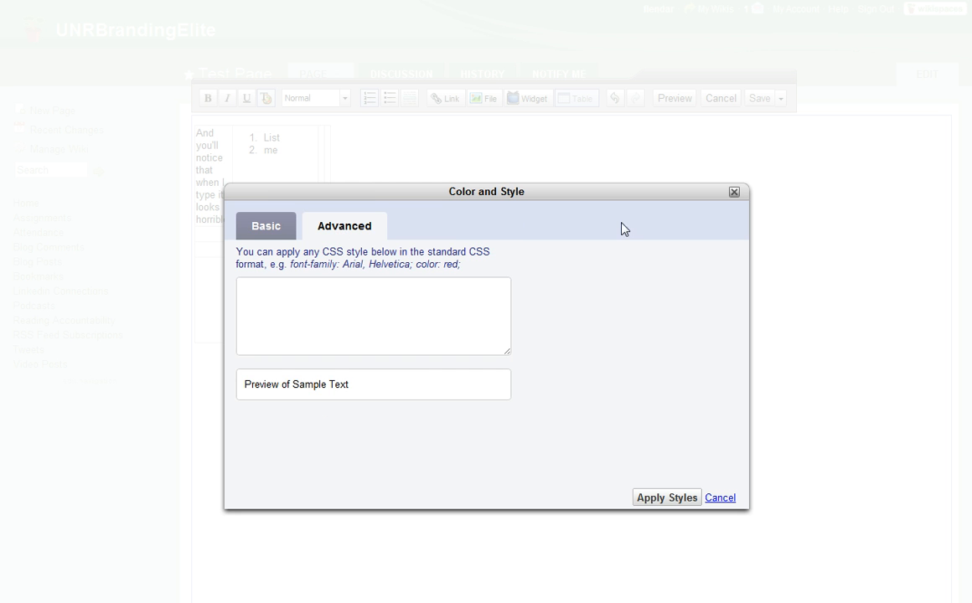
drag(337, 252, 424, 253)
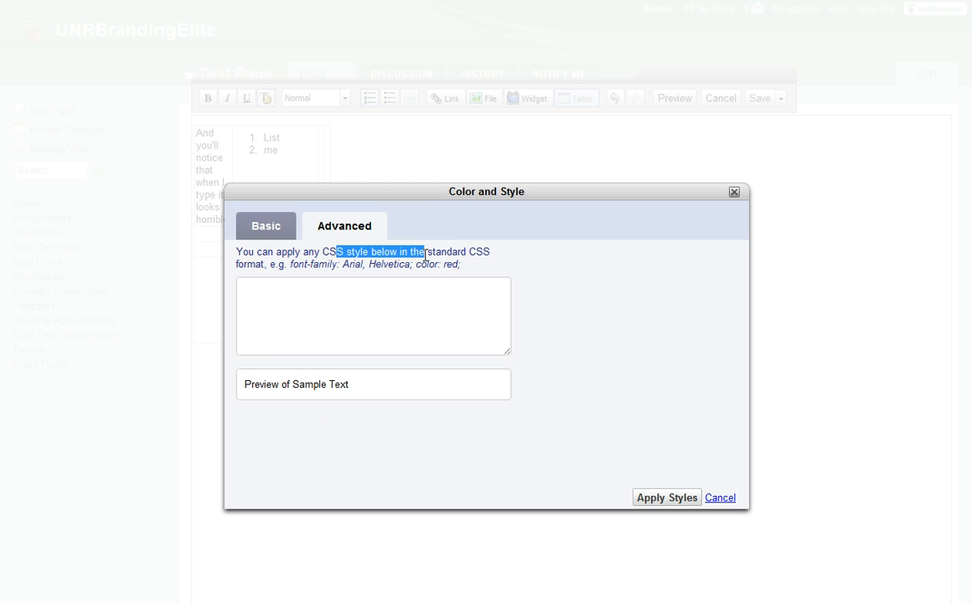
click(425, 255)
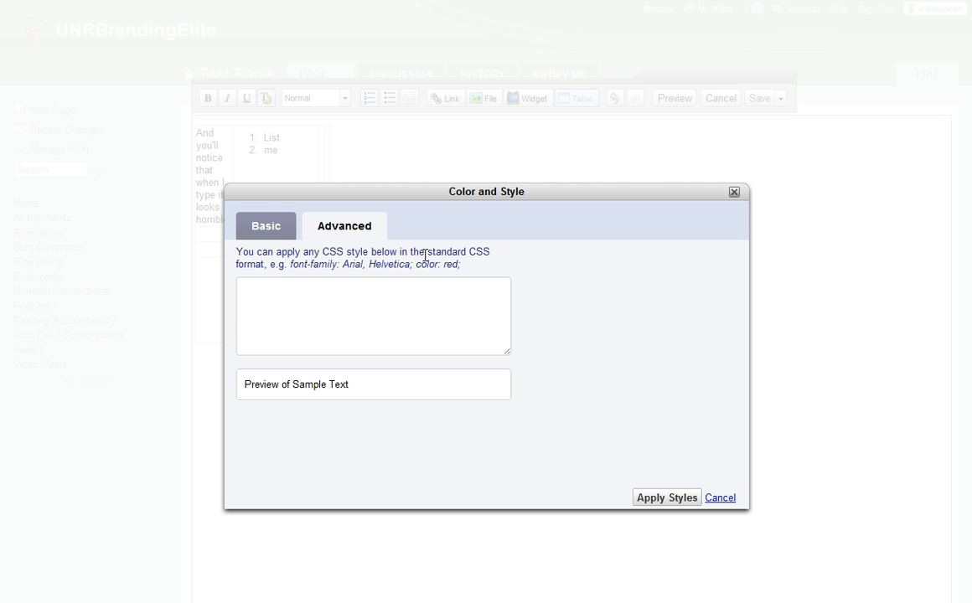
click(730, 498)
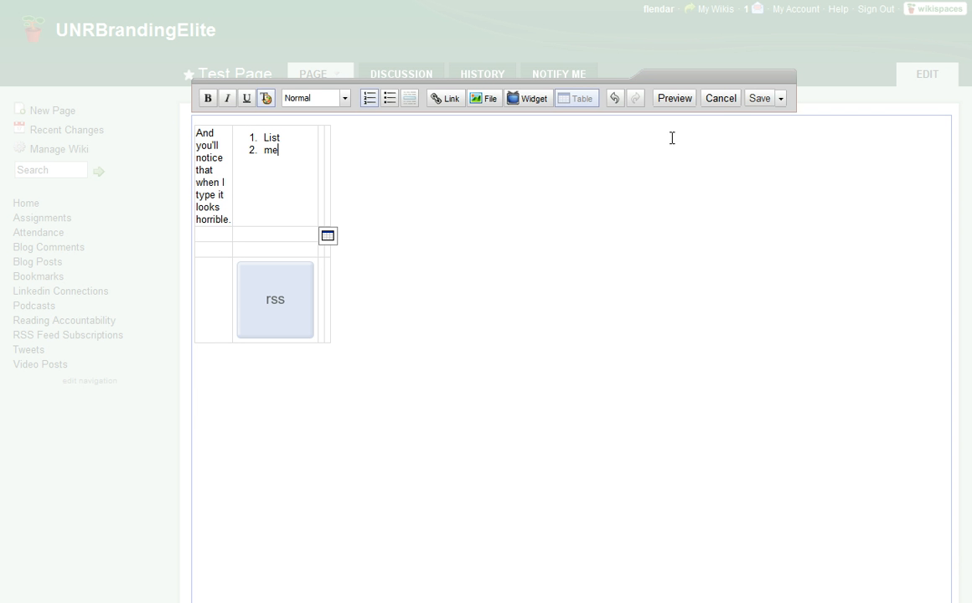
Step: Preview the edited wiki page
click(675, 98)
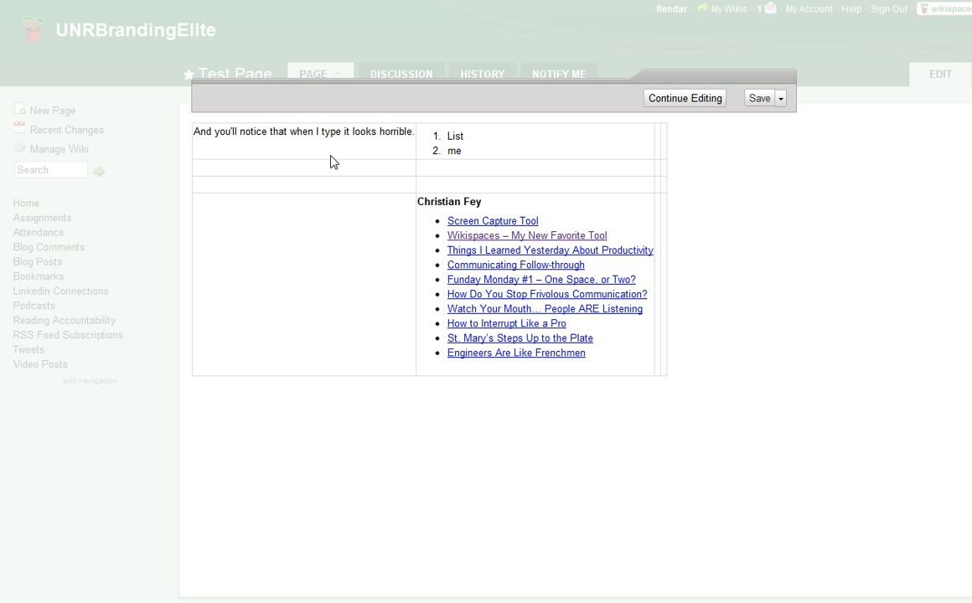
Step: Set the RSS Feed widget to show descriptions with a length of 200, the author and the date, and save the page
drag(424, 203, 612, 354)
click(617, 362)
click(684, 99)
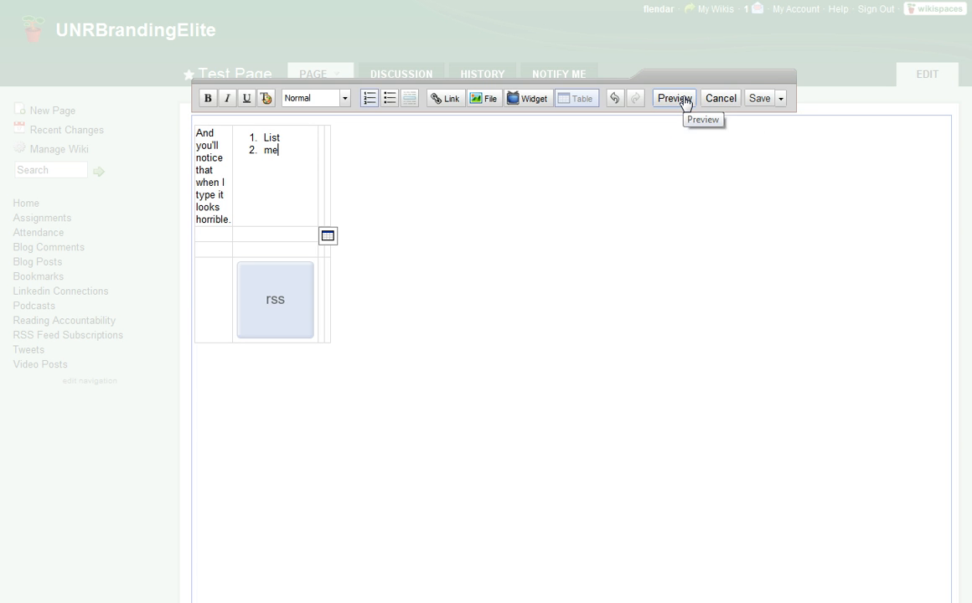
double_click(276, 301)
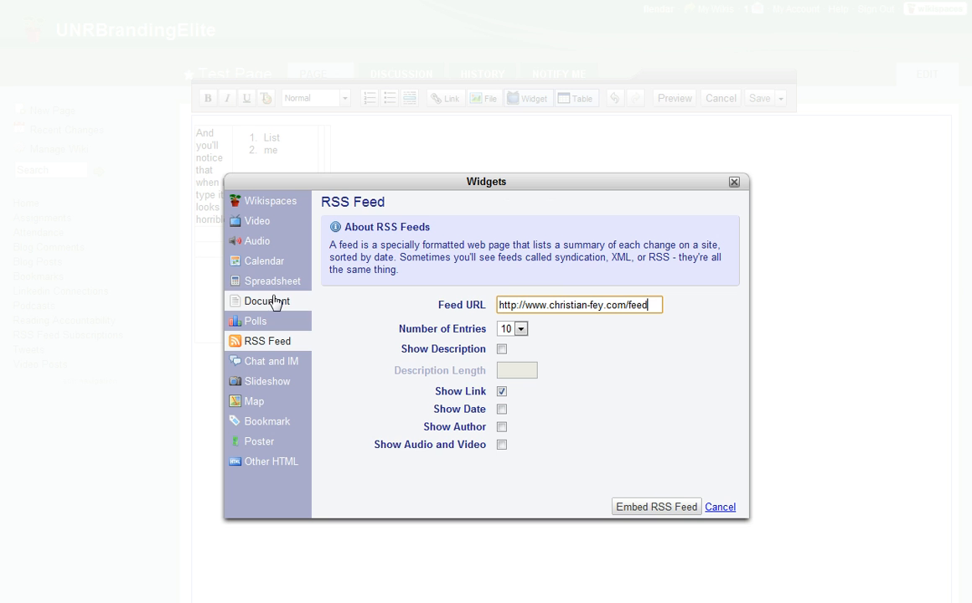
click(502, 349)
click(512, 371)
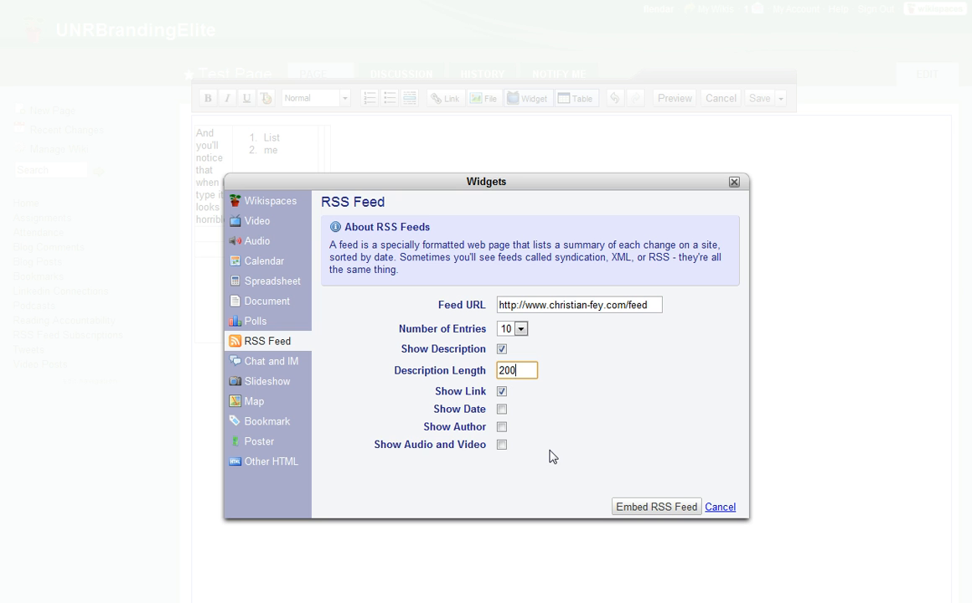
click(501, 427)
click(501, 409)
click(636, 507)
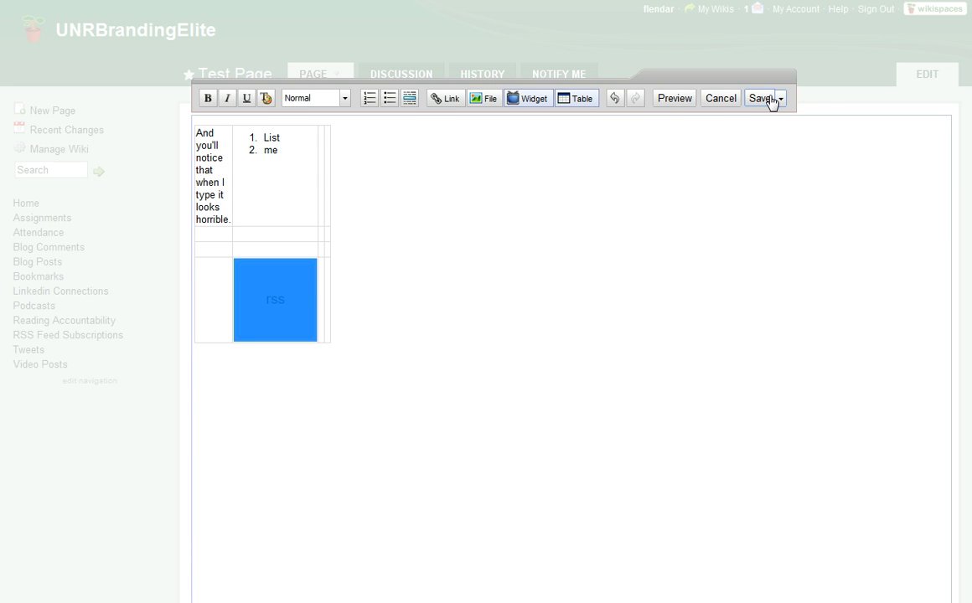
click(760, 99)
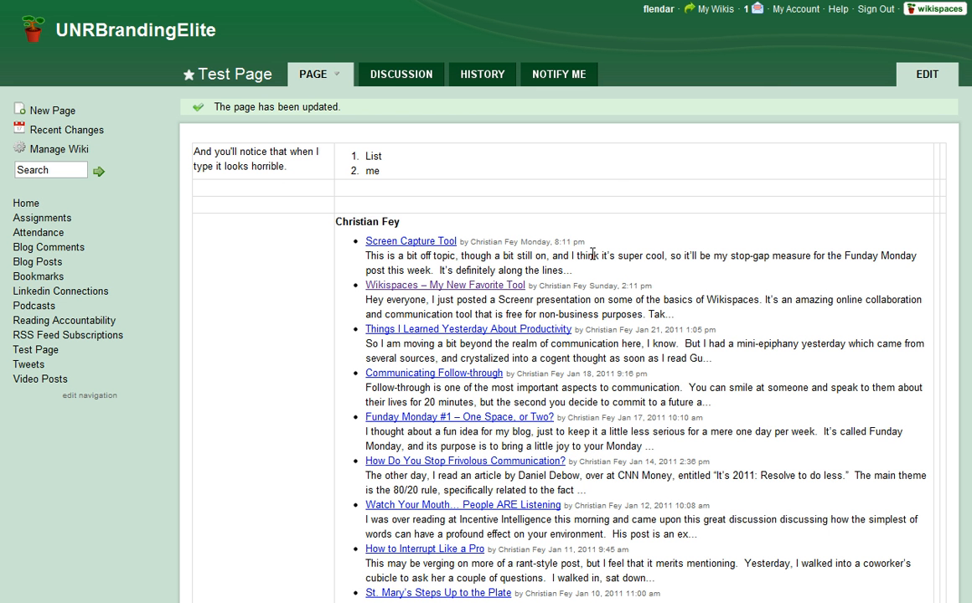
drag(473, 241, 586, 244)
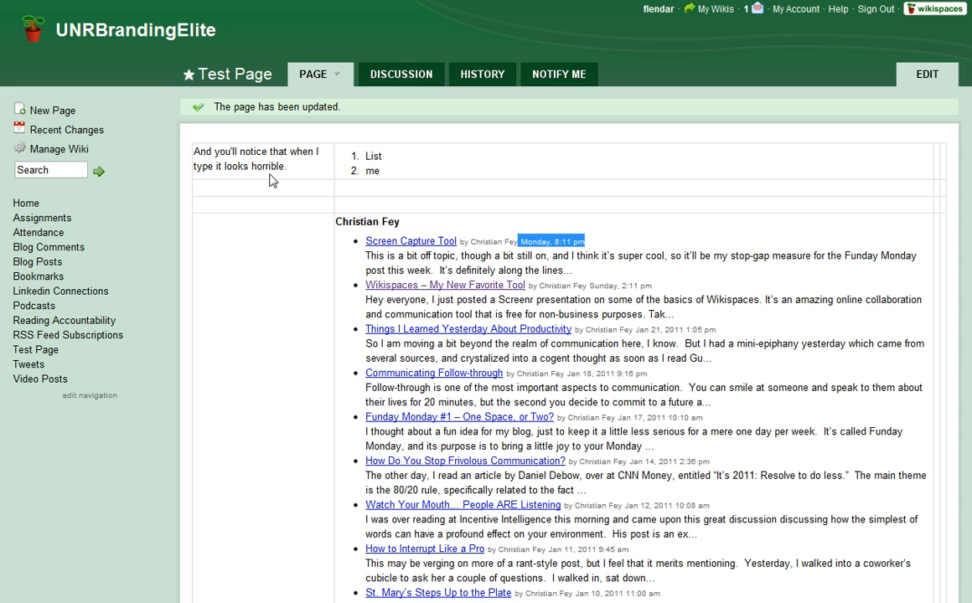
Step: Delete Test Page from the wiki's list of all pages
click(48, 153)
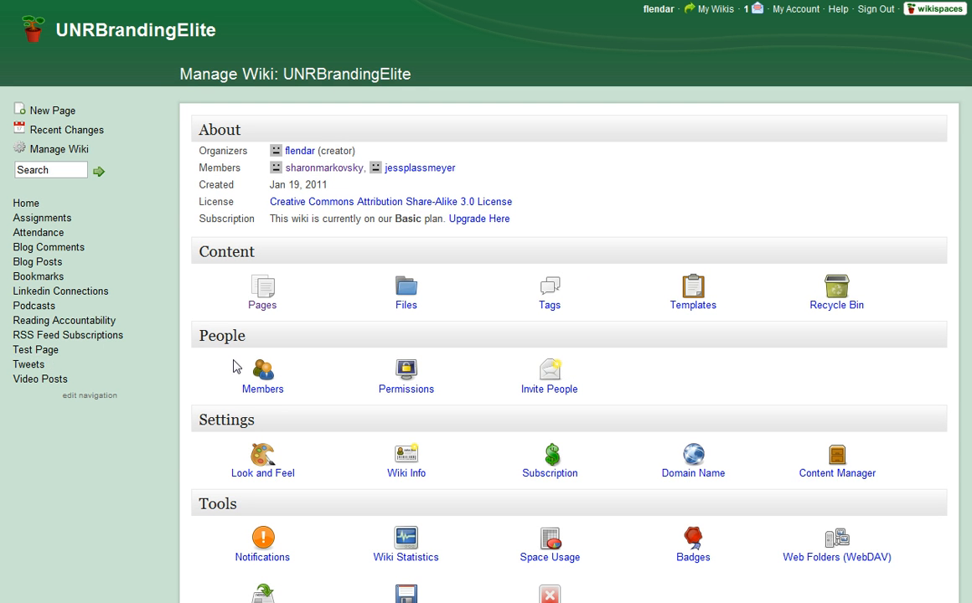
click(263, 298)
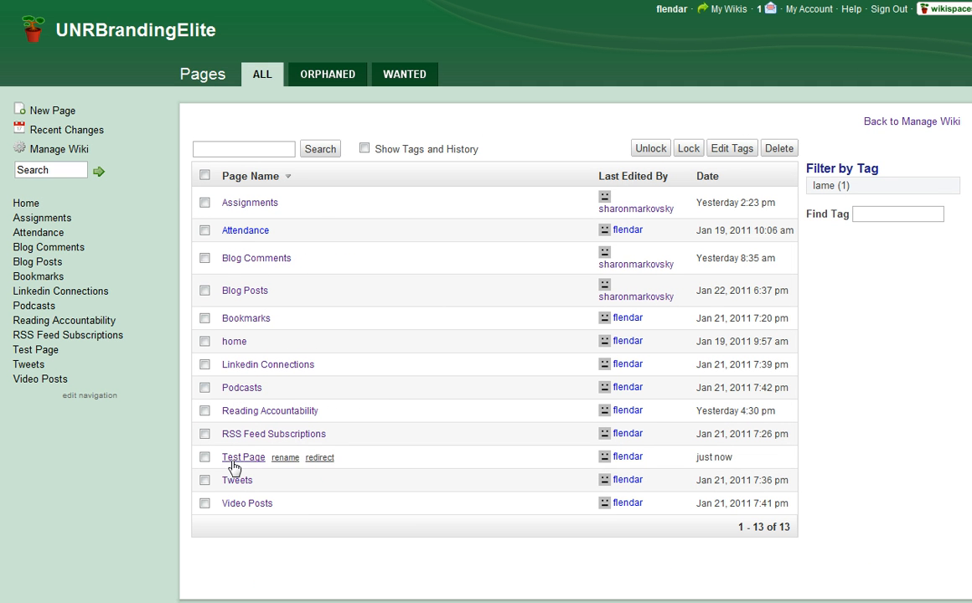
click(205, 457)
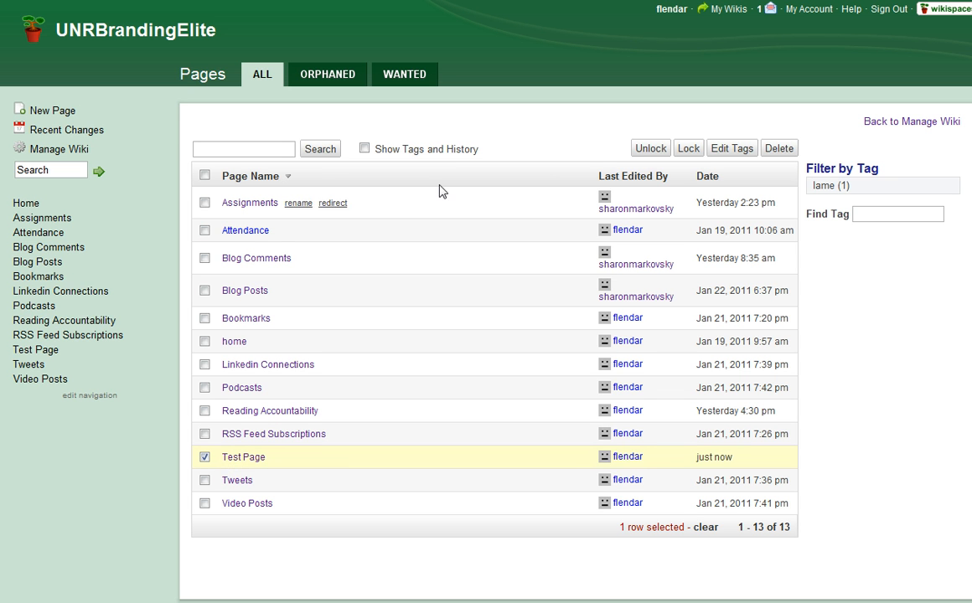
click(778, 150)
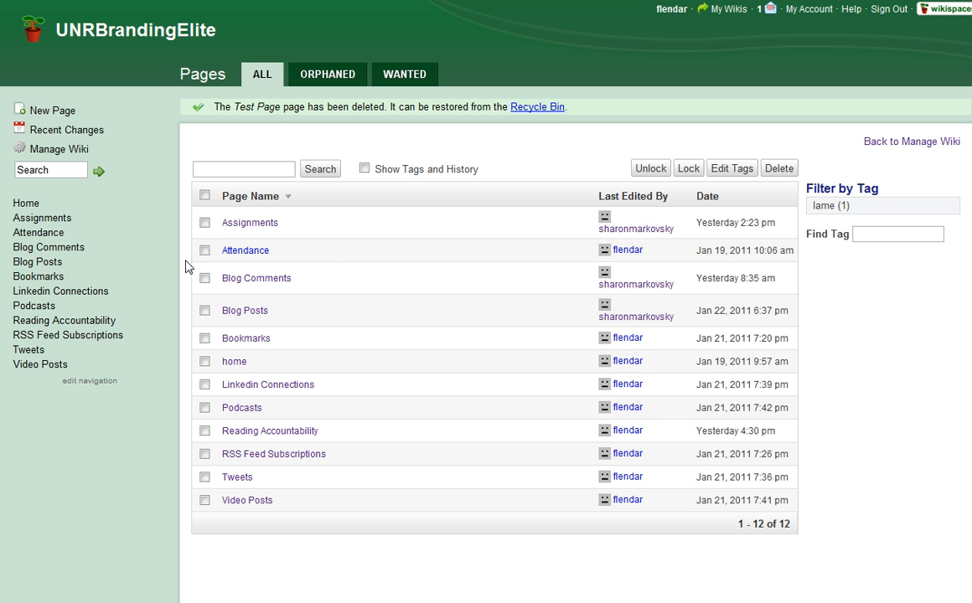
Step: Review the wiki's member management page and return to the wiki management overview
click(54, 149)
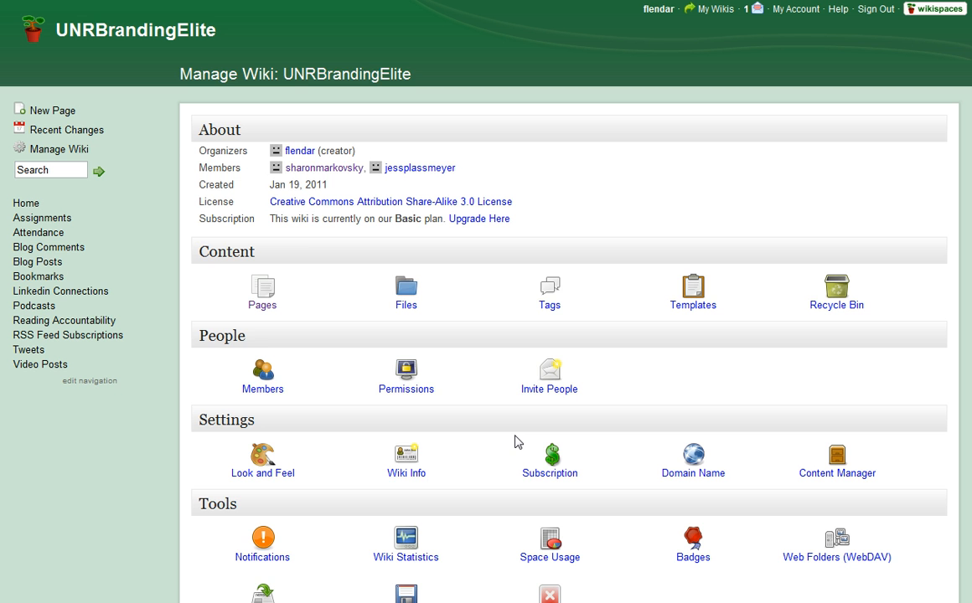
click(274, 383)
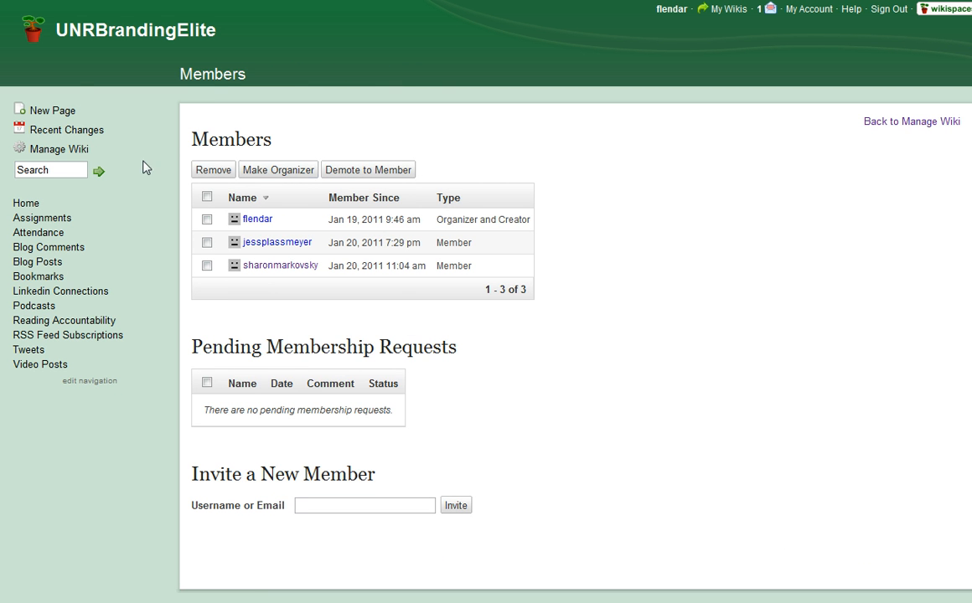
click(47, 149)
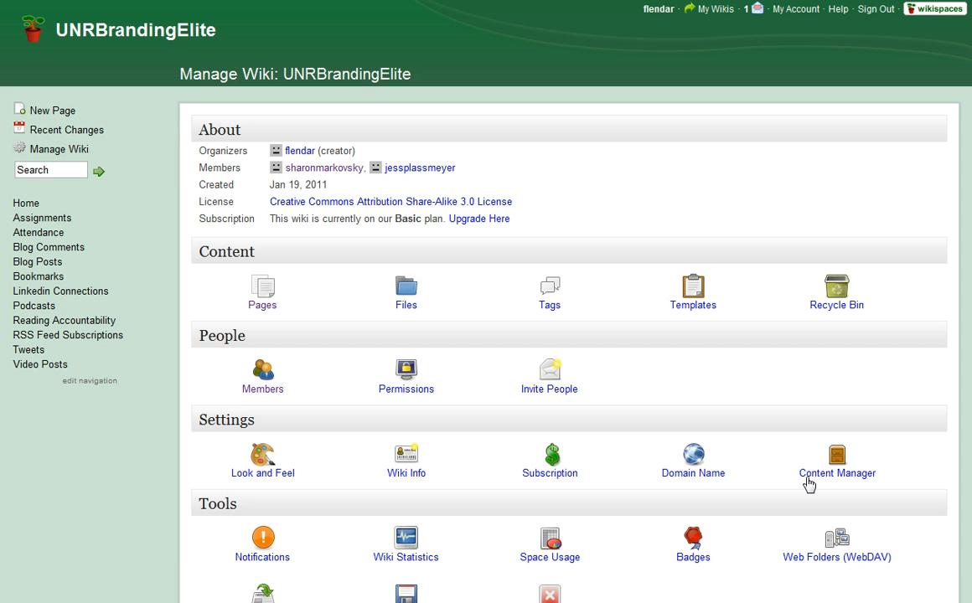